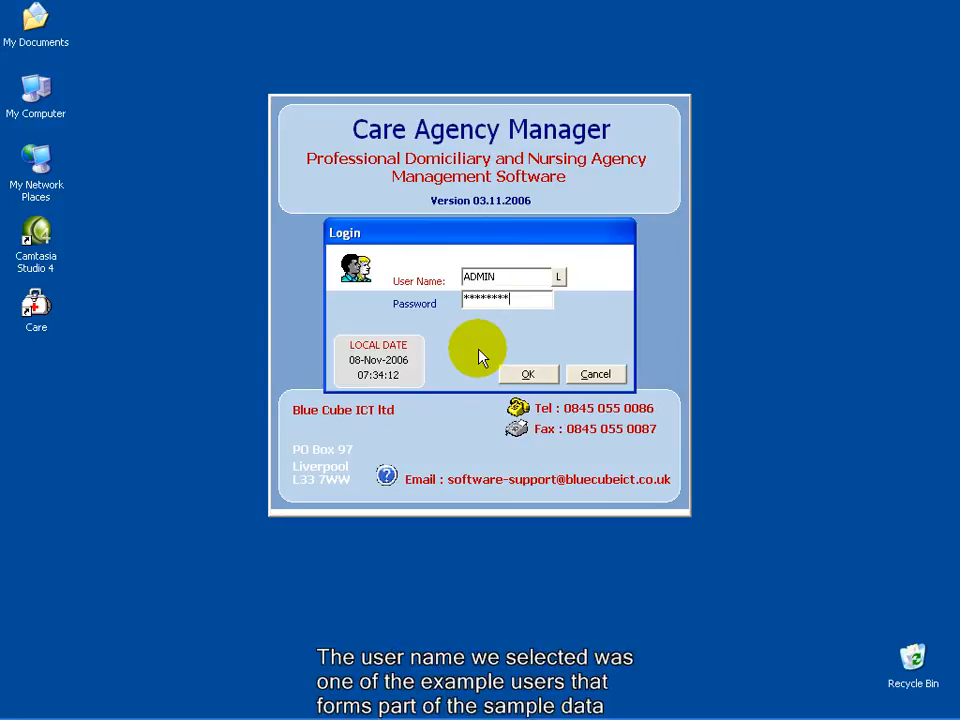
- Open the User Database list from the User Name lookup on the Login dialog
click(558, 276)
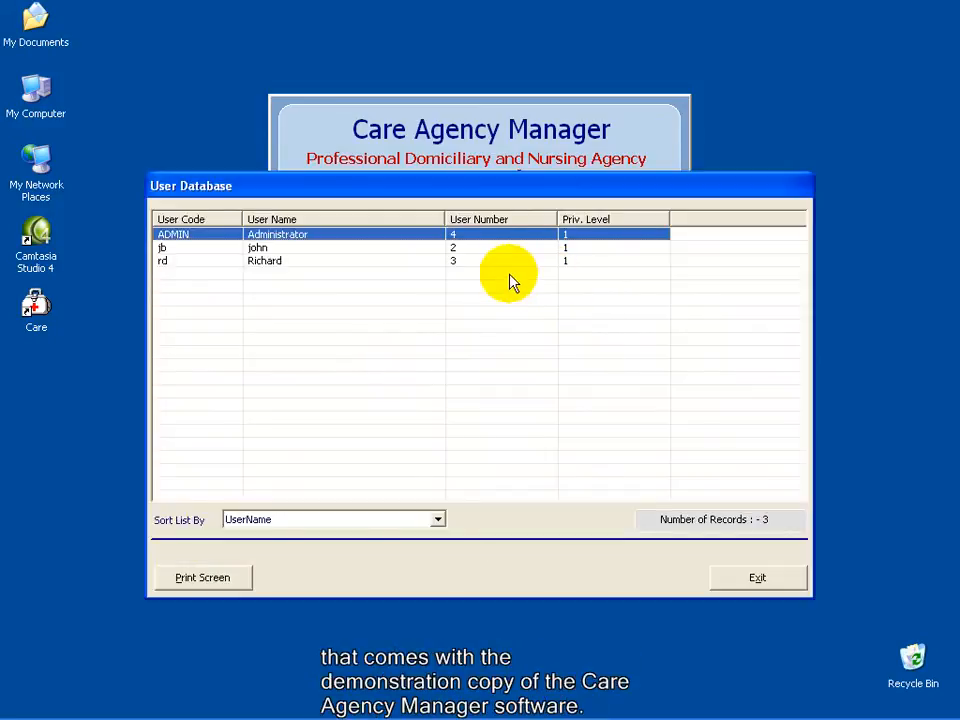
- Log in with the ADMIN account to reach the Main Menu
double_click(210, 240)
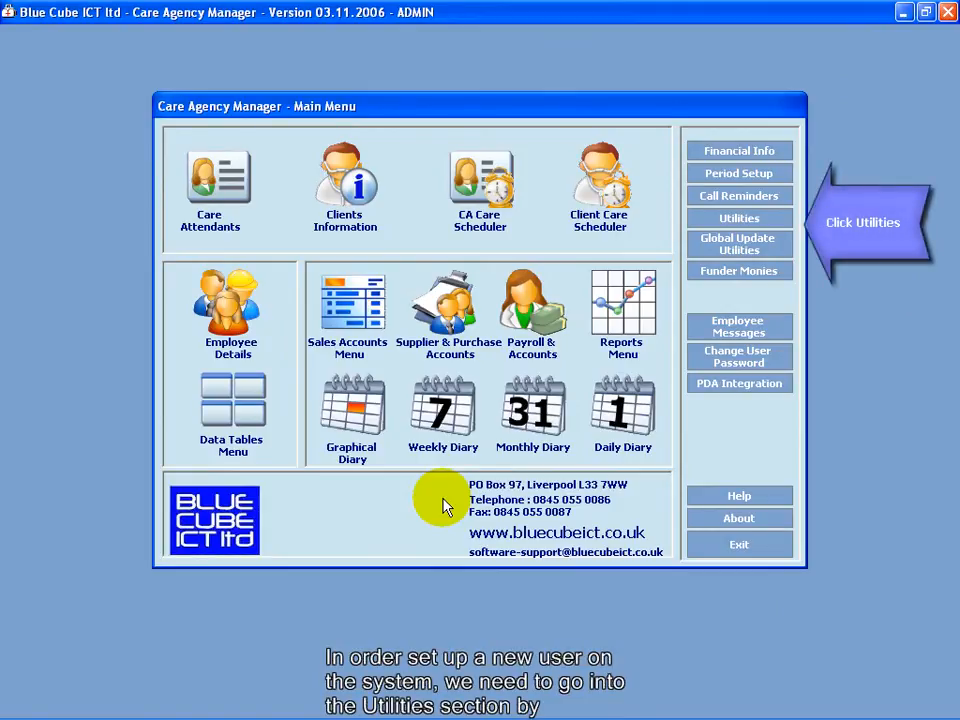
- Open Utilities > Blue Cube Utilities and enter the system password to unlock it
click(733, 218)
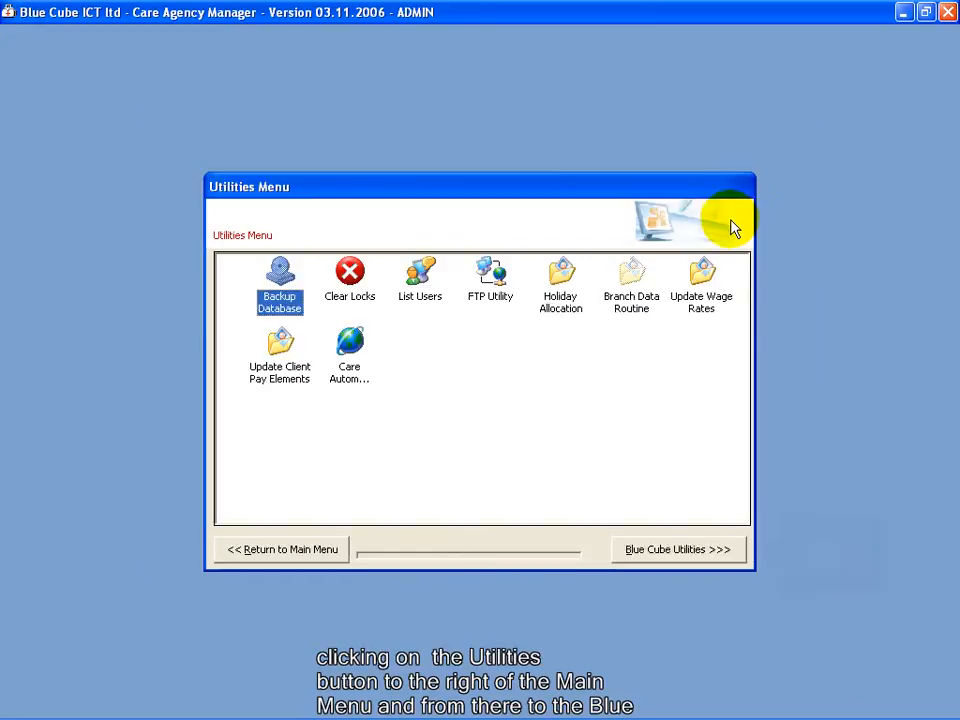
click(668, 560)
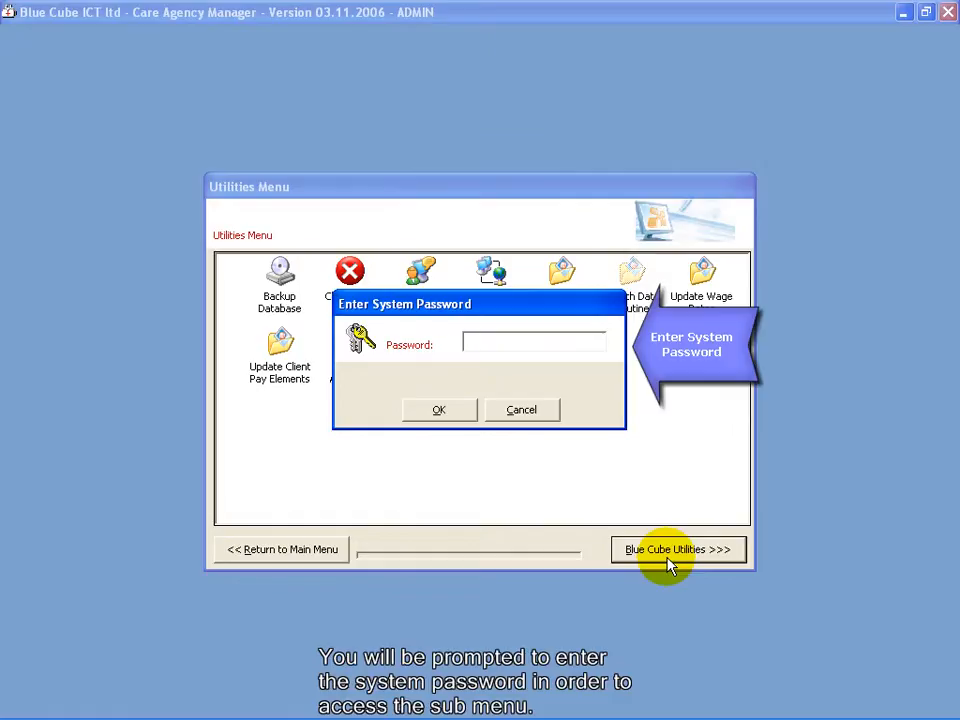
text(*******)
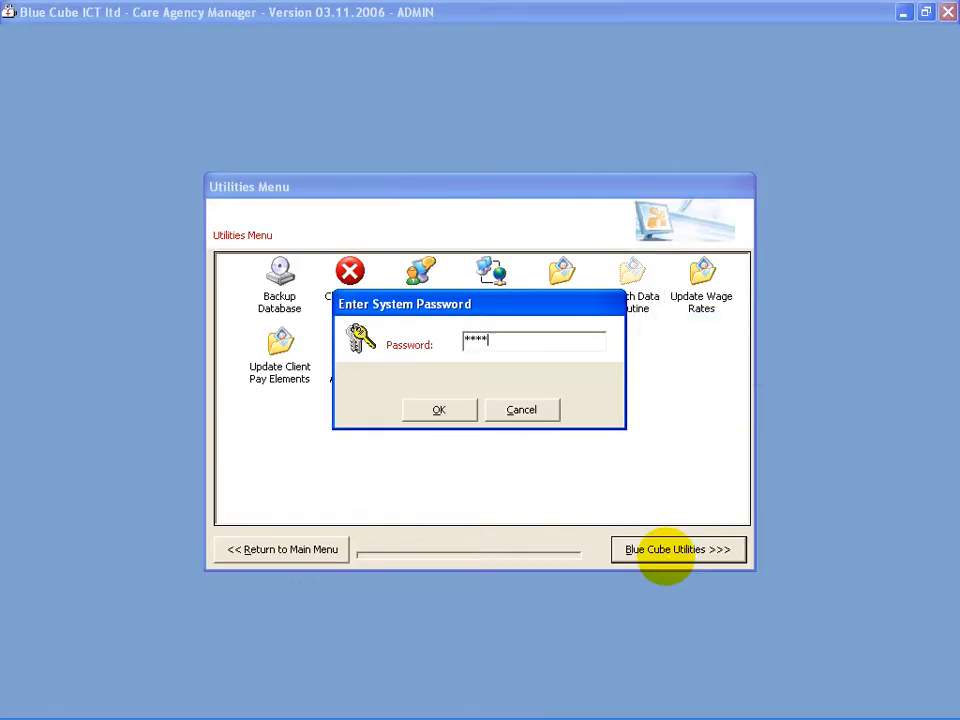
key(Tab)
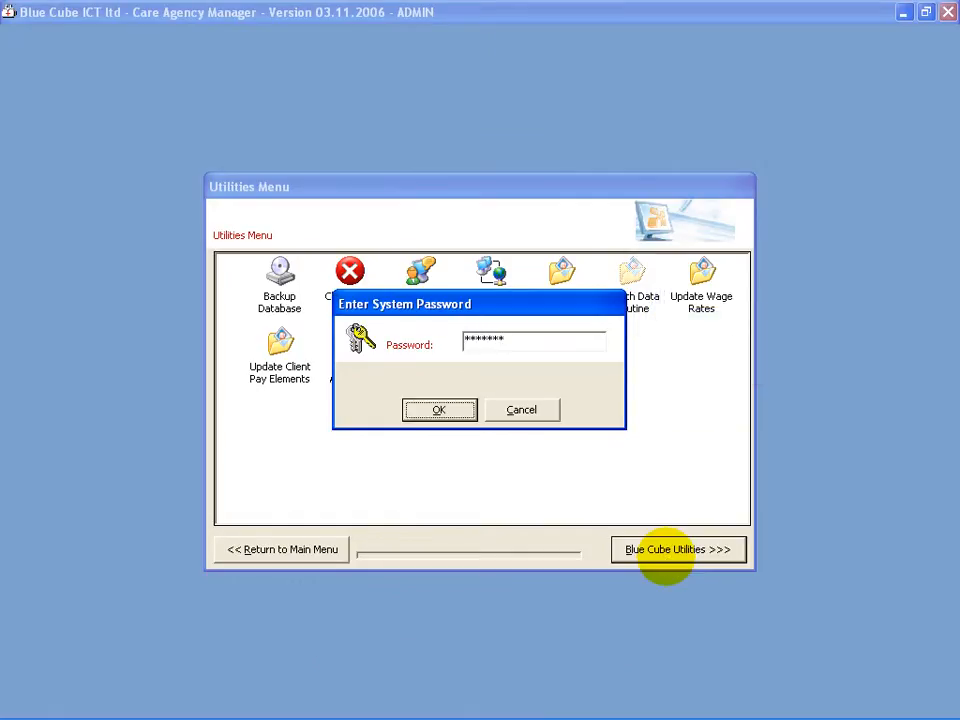
click(441, 410)
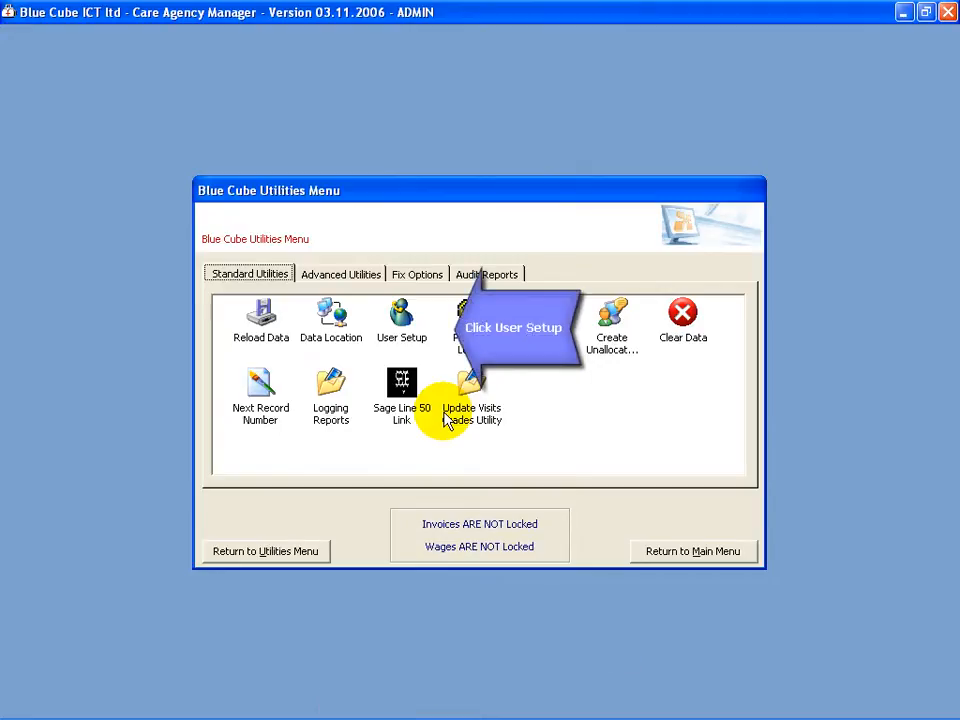
- Open User Setup and enter the system password, correcting a mistyped attempt
click(401, 322)
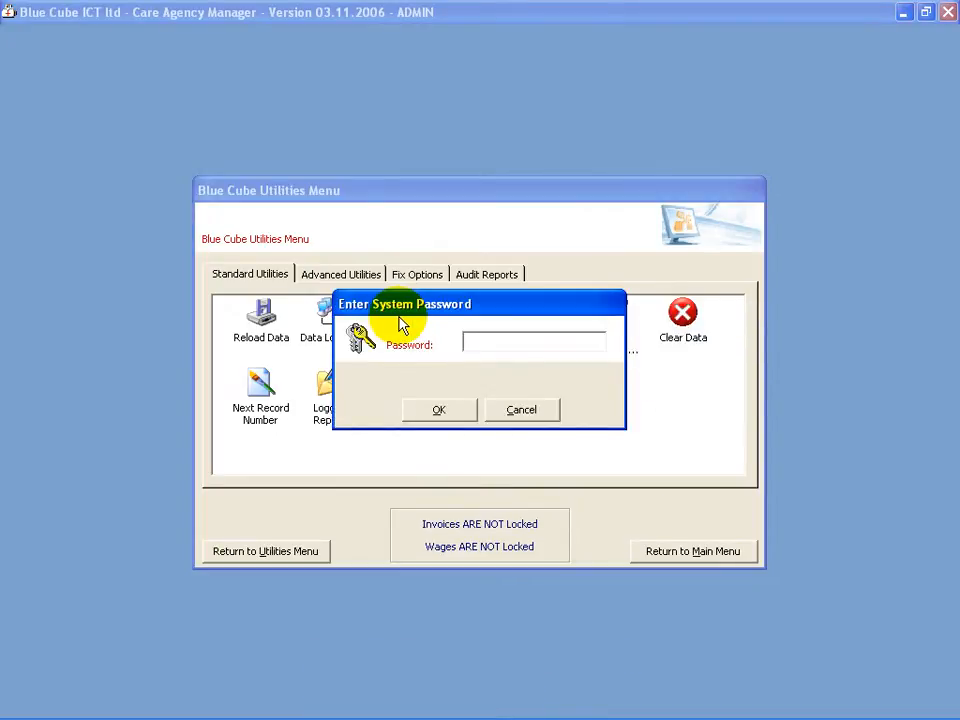
text(**)
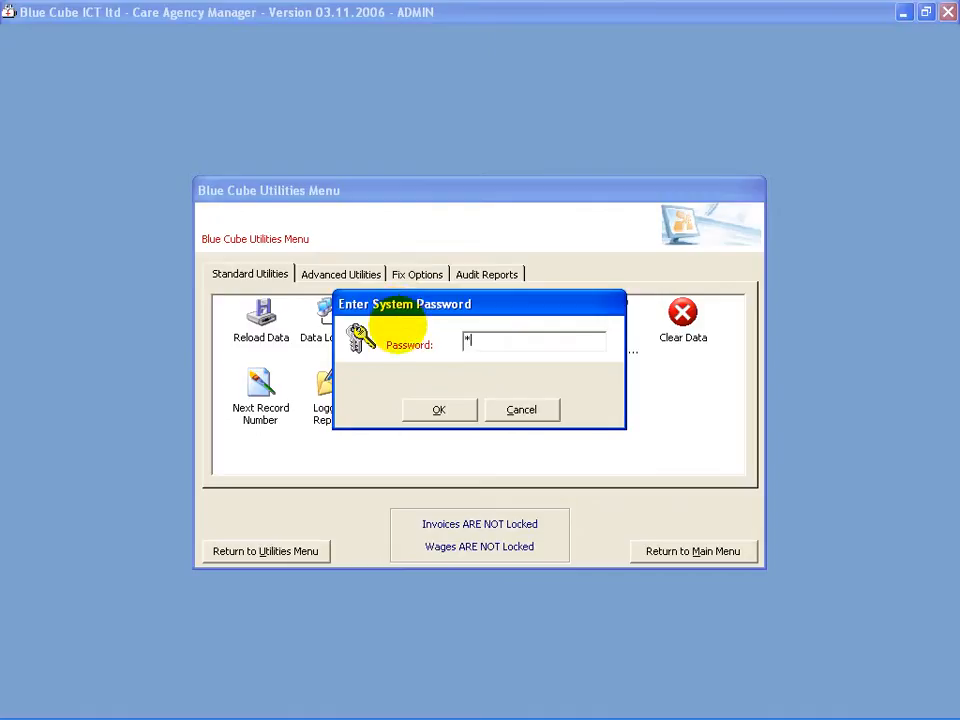
key(BackSpace)
key(BackSpace)
text(*******)
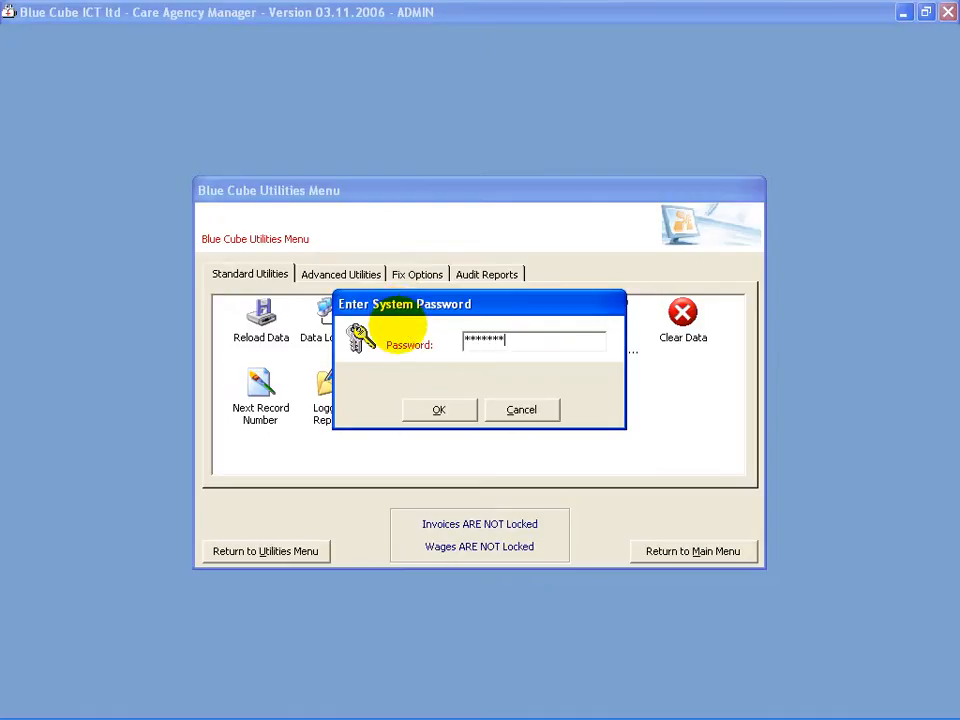
click(430, 413)
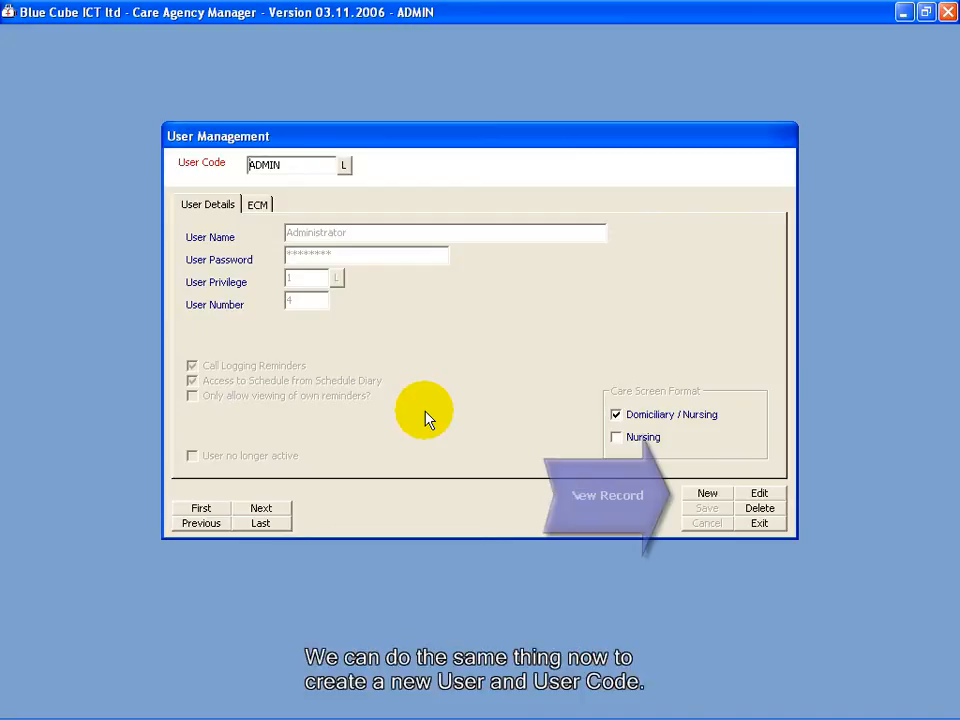
- Create a new blank user record with the New button
click(707, 495)
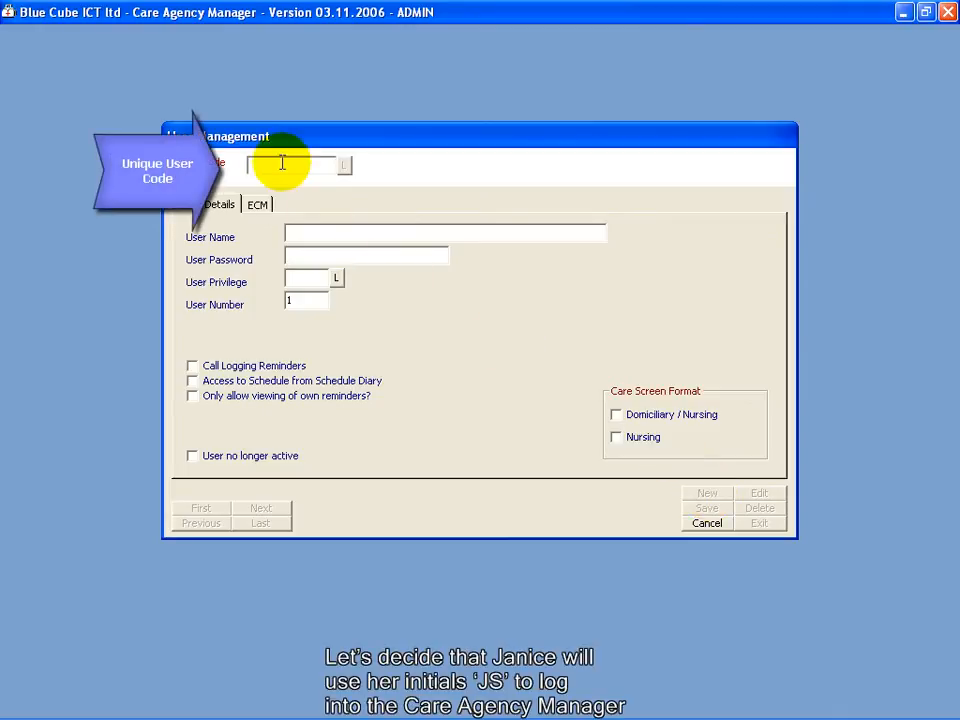
- Enter the user code, the user's full name (fixing a surname typo) and a password
text(JS)
key(Tab)
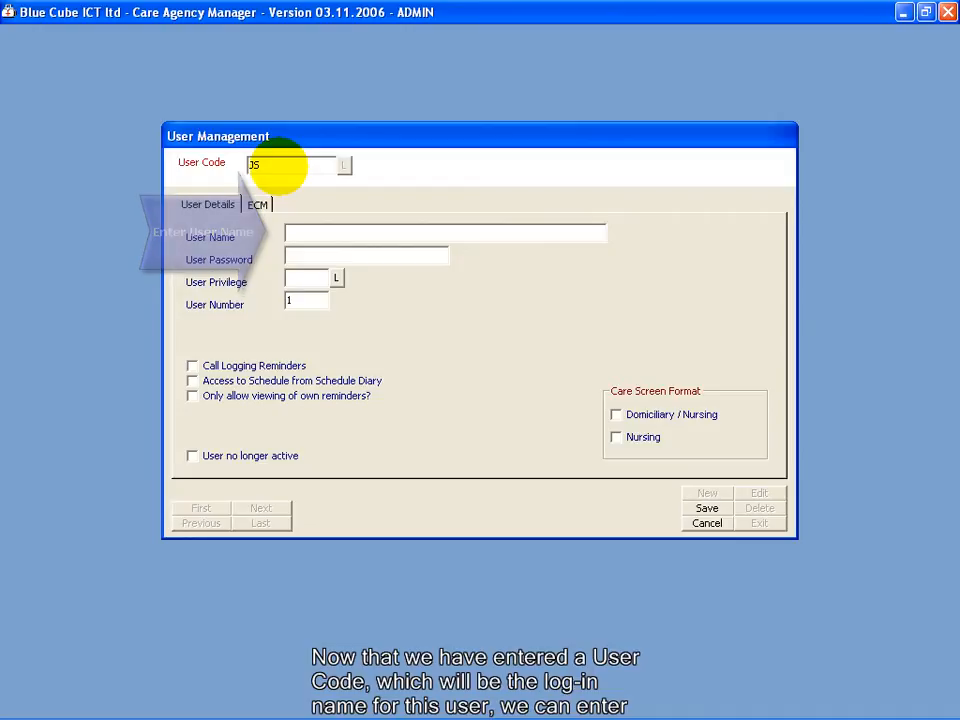
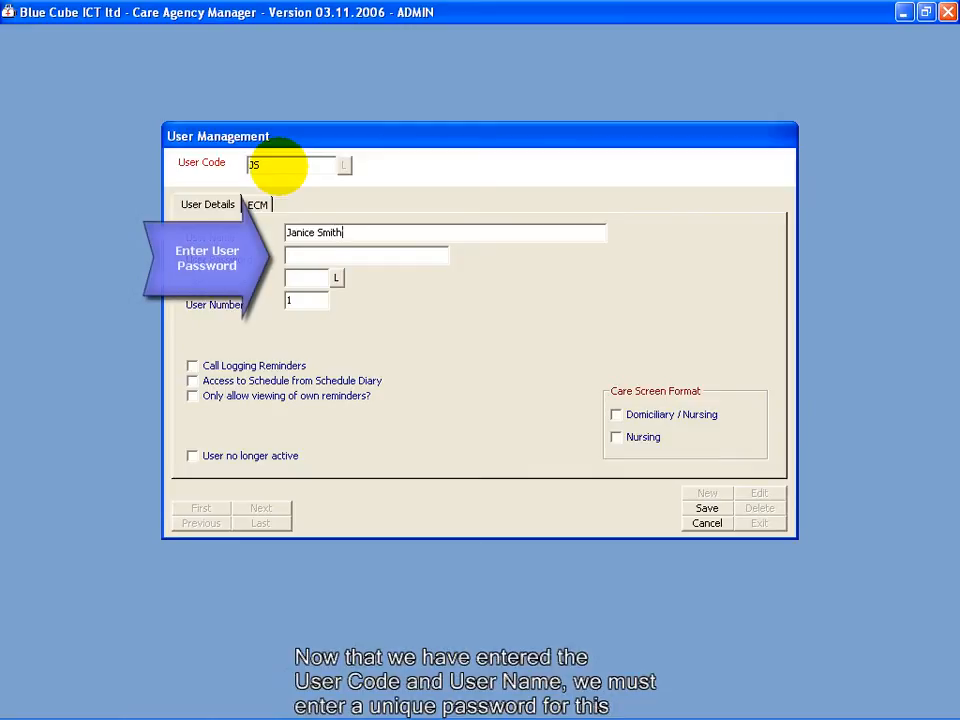
key(Tab)
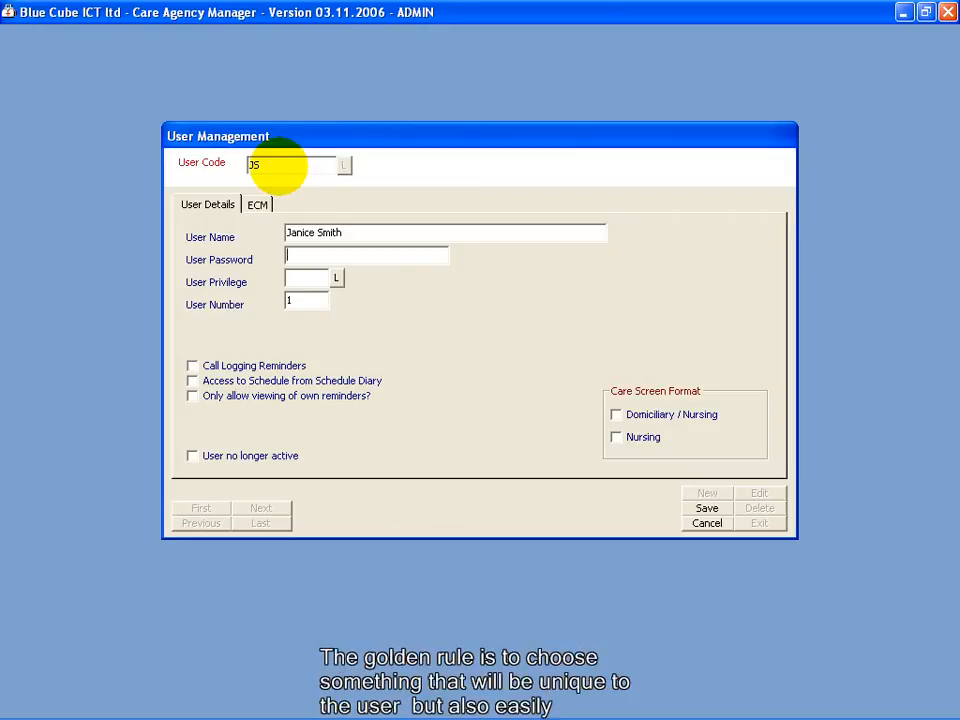
text(********)
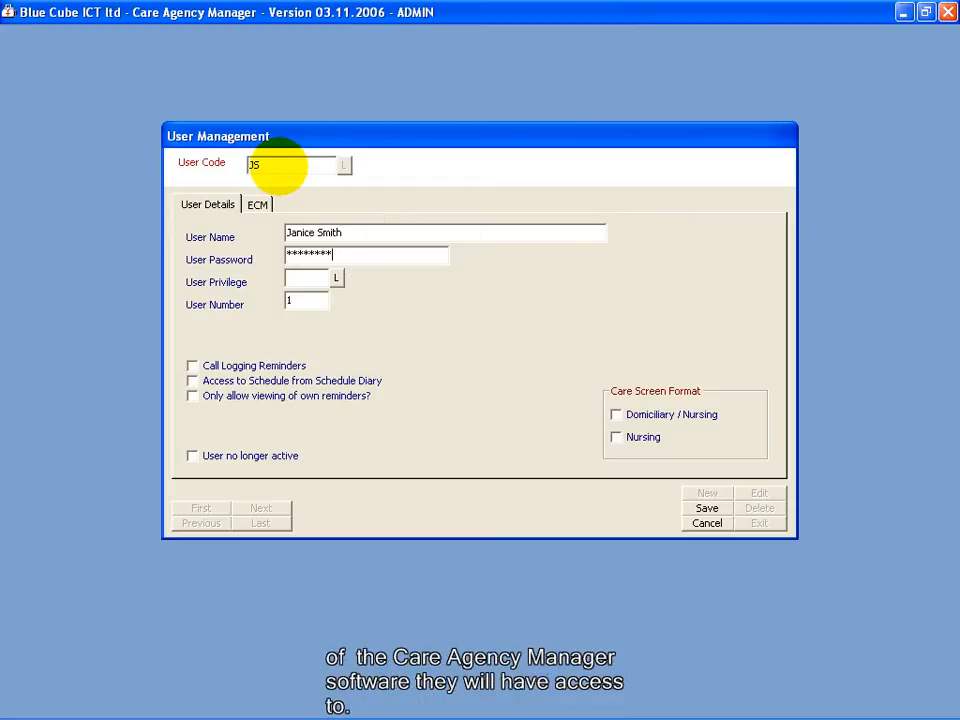
- Set User Privilege to 1, Full system Access, from the Privilege Levels list
click(335, 276)
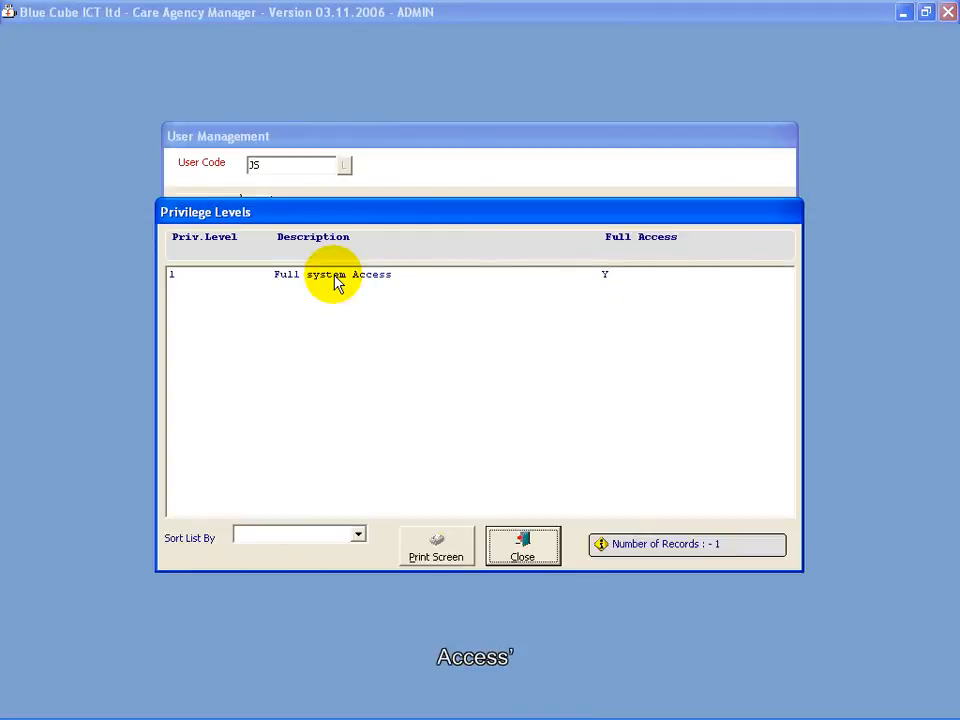
click(336, 282)
double_click(336, 282)
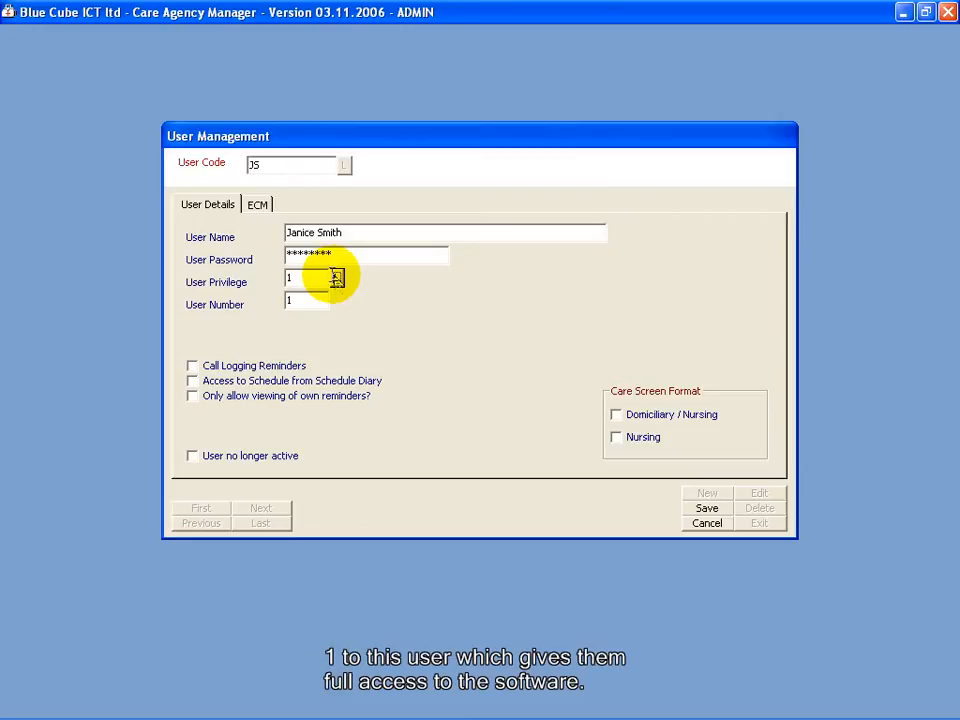
click(289, 277)
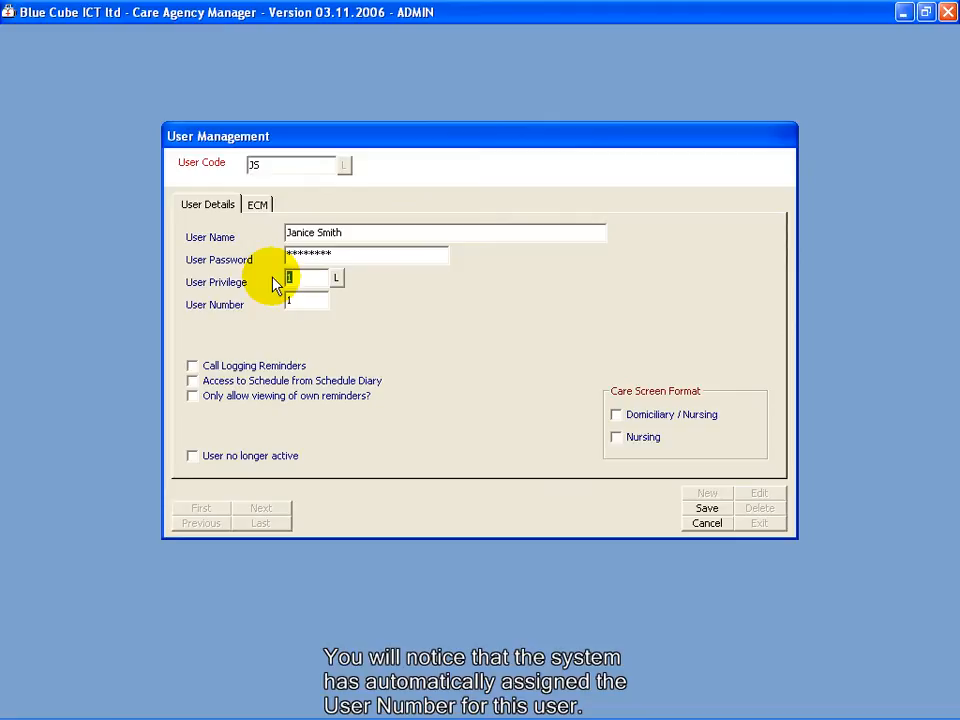
- Tick Call Logging Reminders, Schedule Diary access and Domiciliary / Nursing, then save the user
key(Tab)
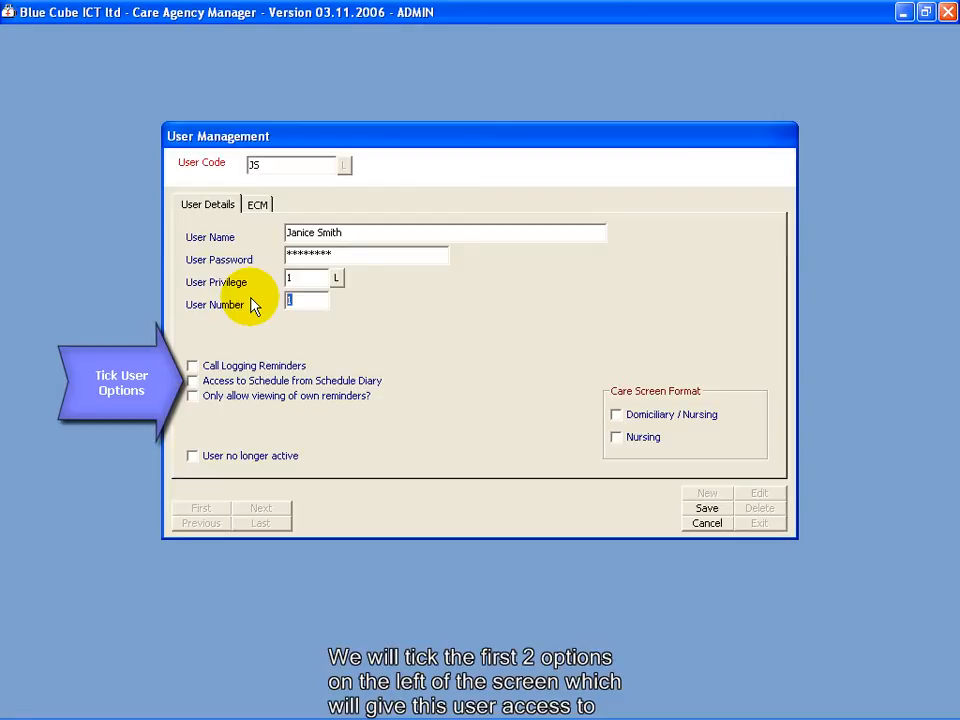
click(194, 366)
click(216, 386)
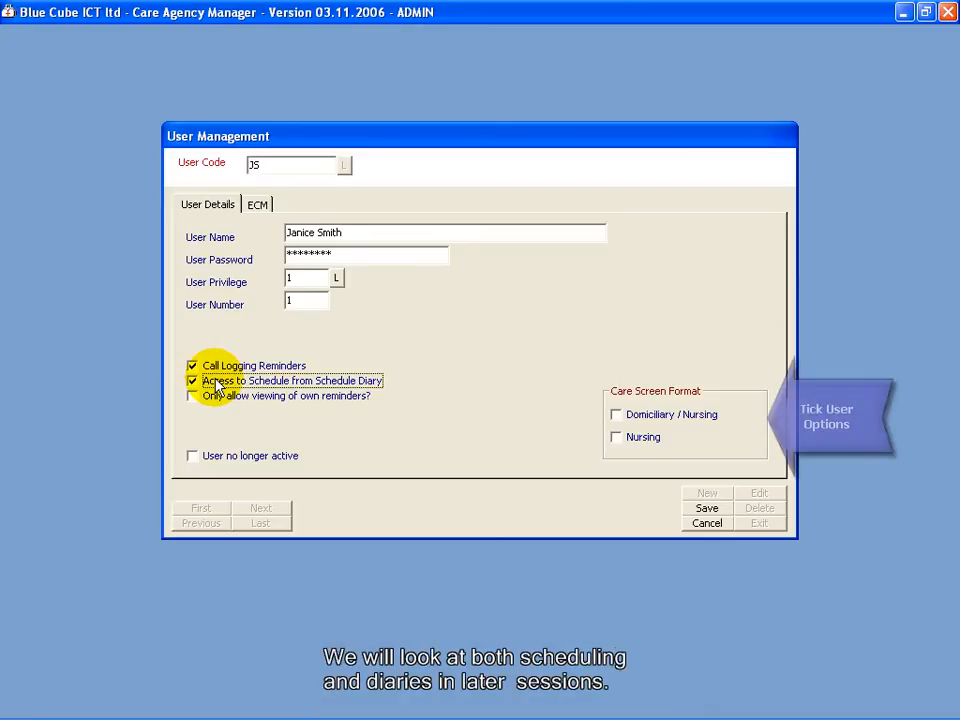
click(647, 423)
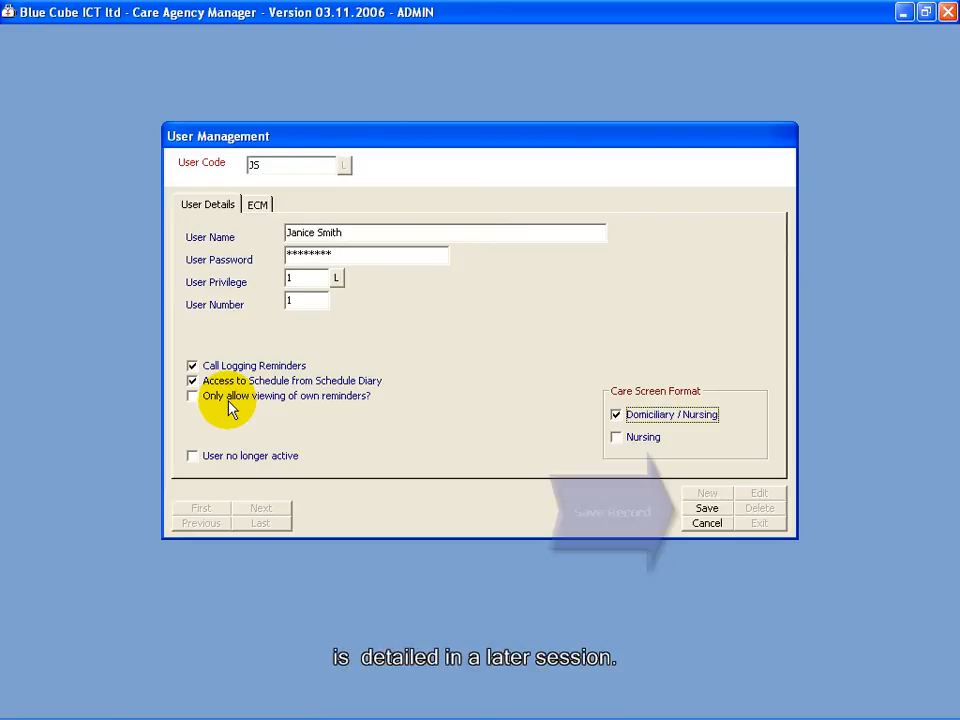
click(708, 512)
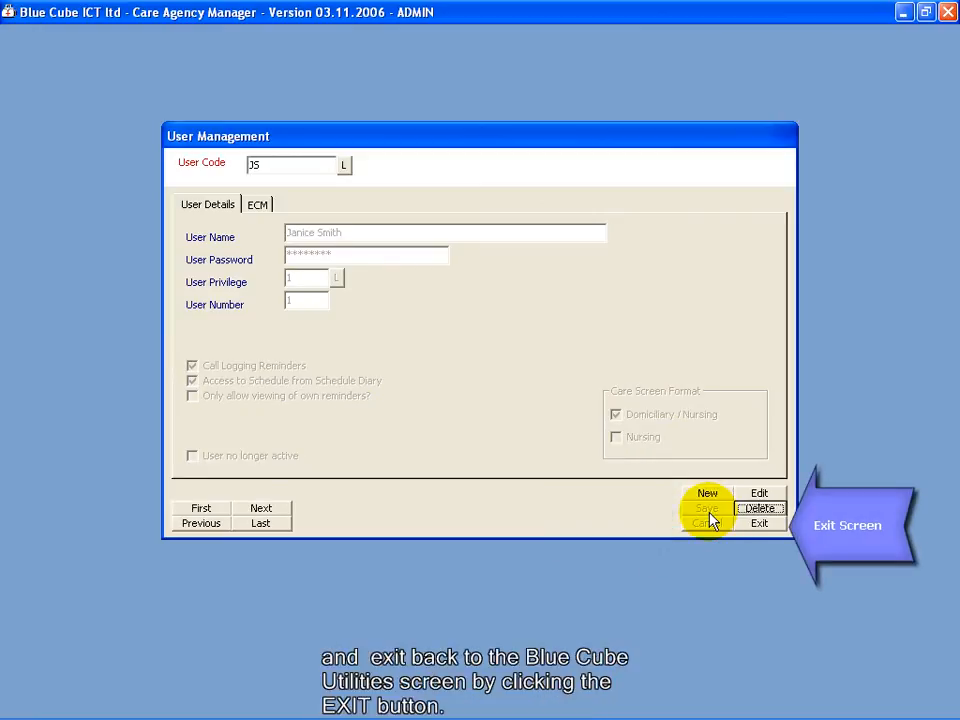
- Exit User Management and the Blue Cube Utilities Menu back to the Main Menu
click(767, 527)
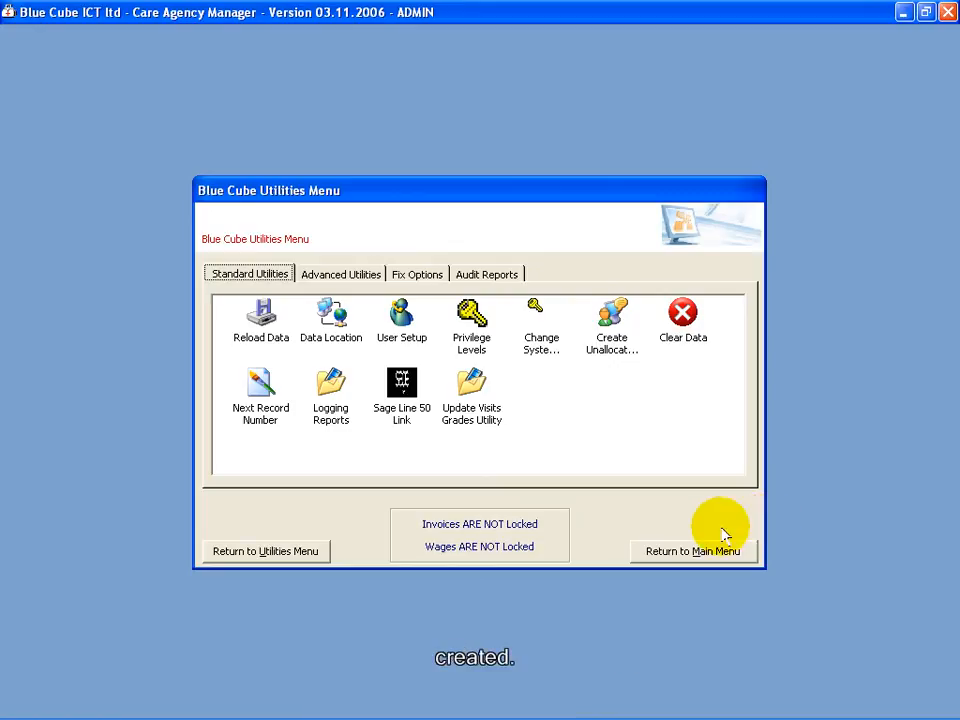
click(684, 556)
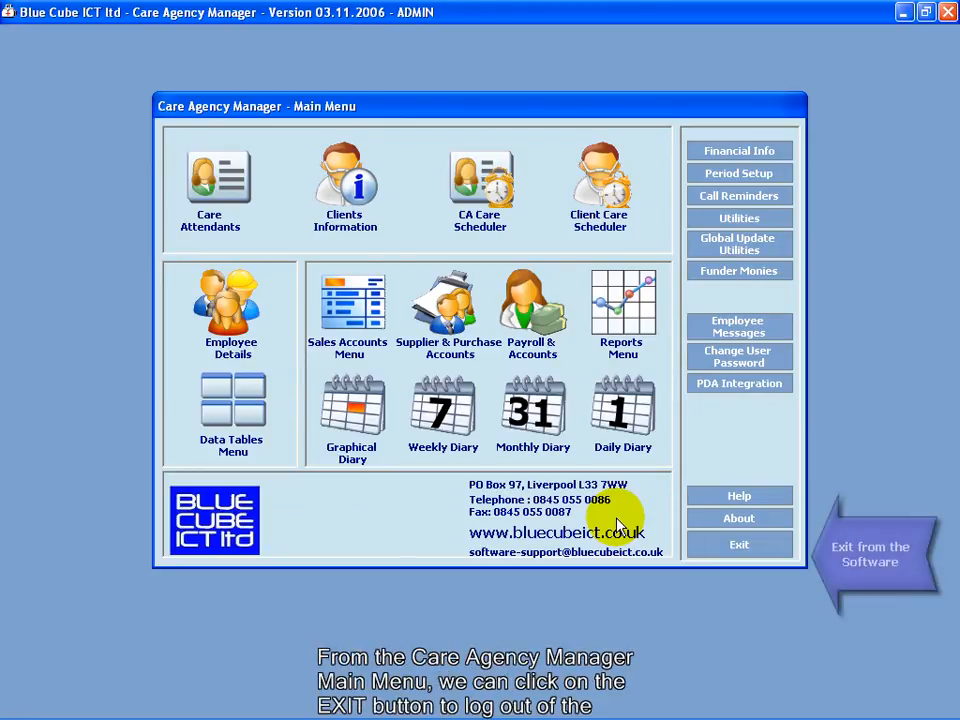
- Exit Care Agency Manager from the Main Menu to the desktop
click(716, 544)
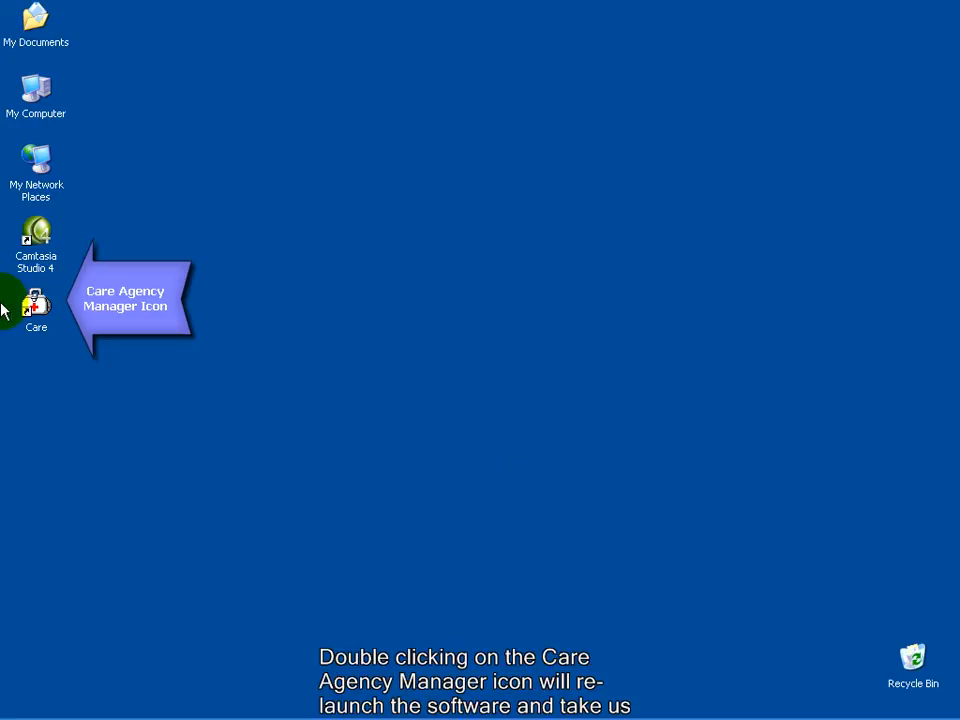
- Relaunch Care Agency Manager from the desktop and select the prefilled ADMIN user name on the login screen
double_click(36, 305)
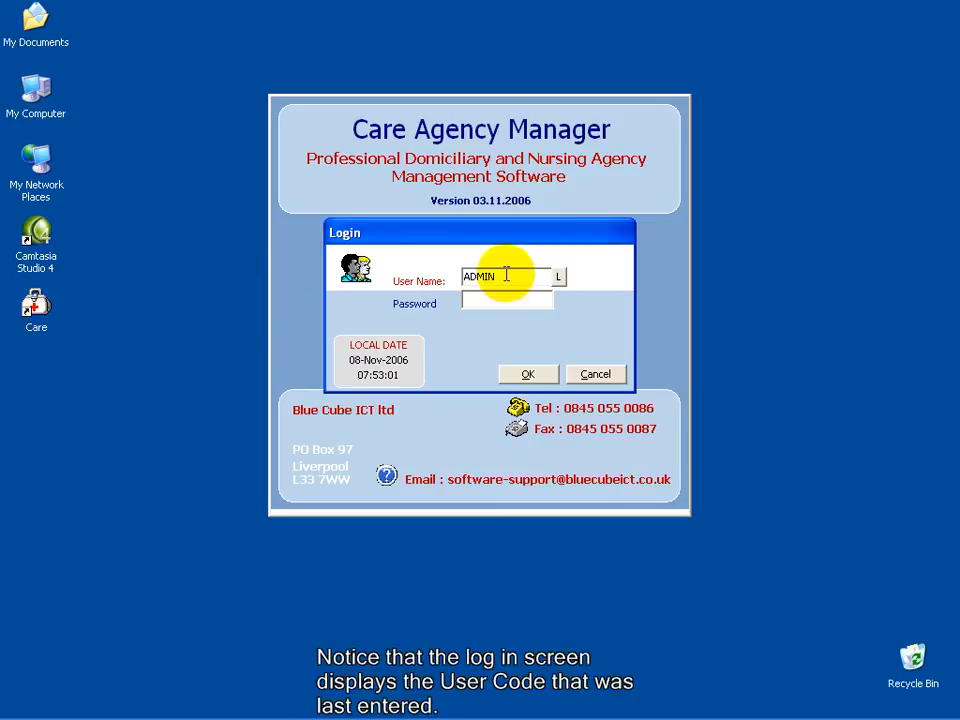
double_click(540, 274)
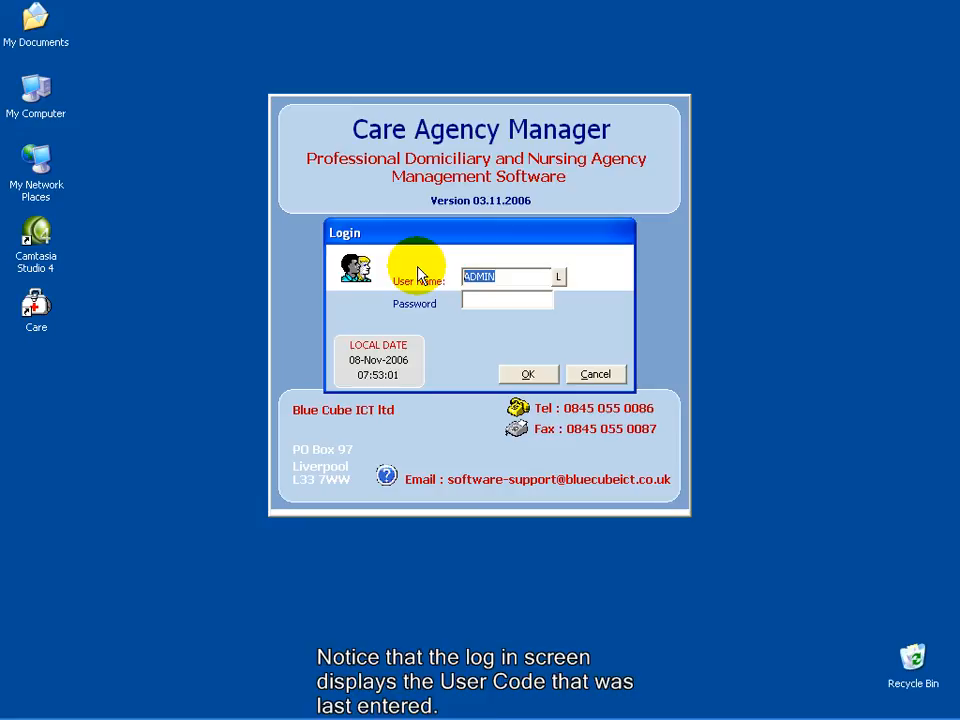